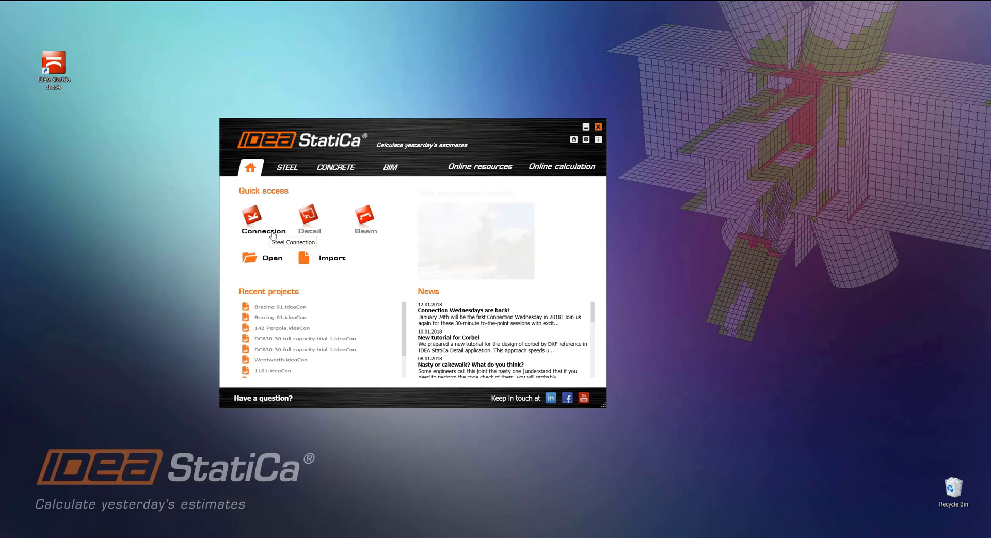
# Launch IDEA StatiCa Connection and browse the Resources > Downloads page on ideastatica.uk
pyautogui.click(272, 232)
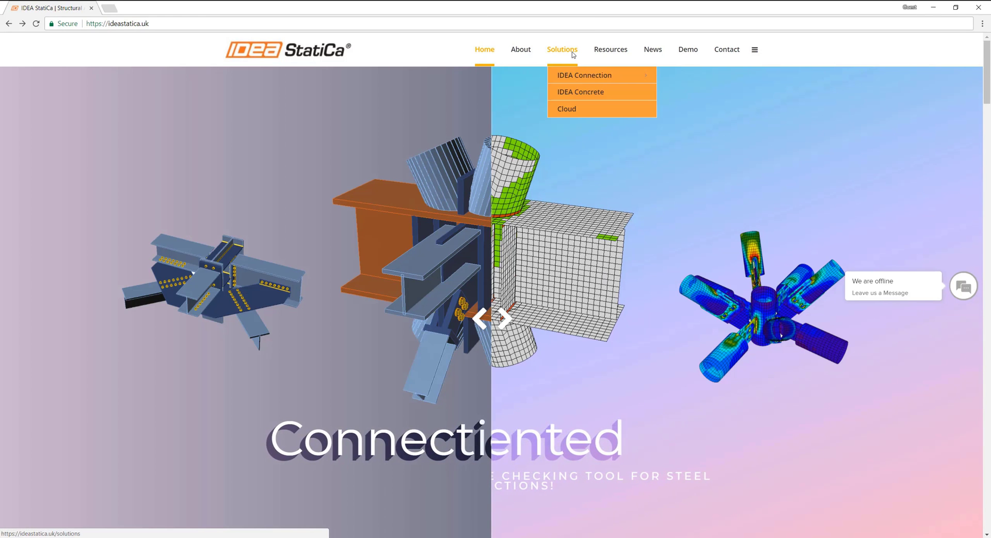
pyautogui.moveTo(622, 54)
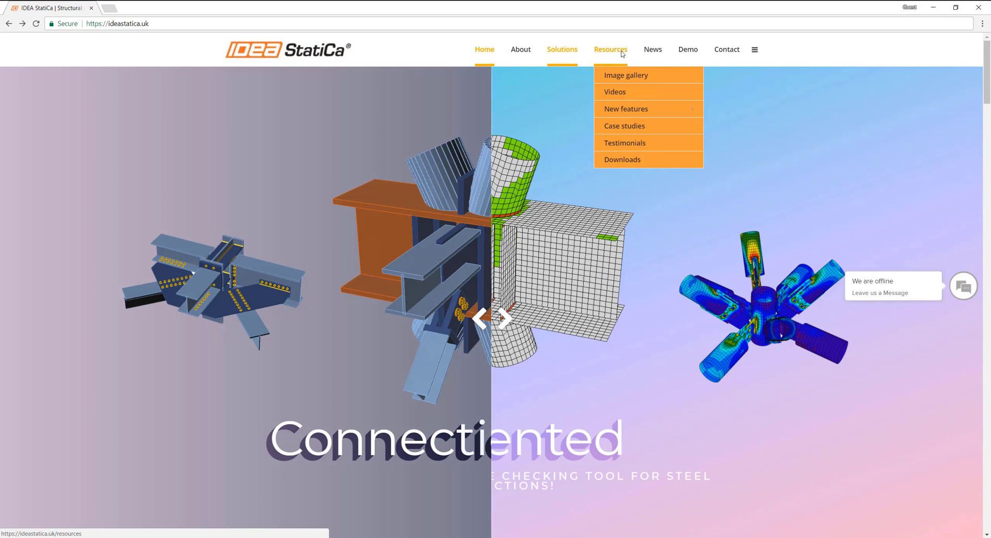
pyautogui.click(627, 159)
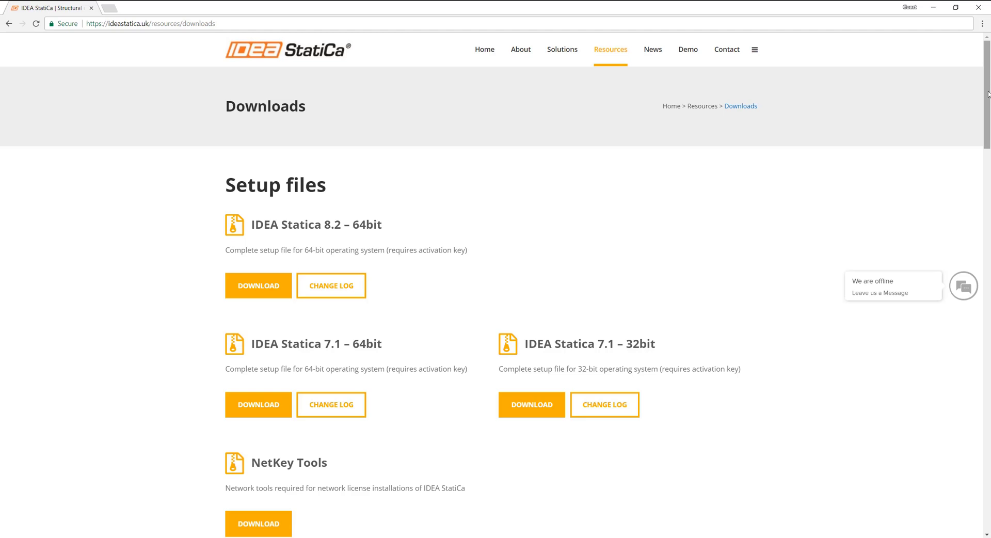
pyautogui.moveTo(987, 93); pyautogui.dragTo(988, 243)
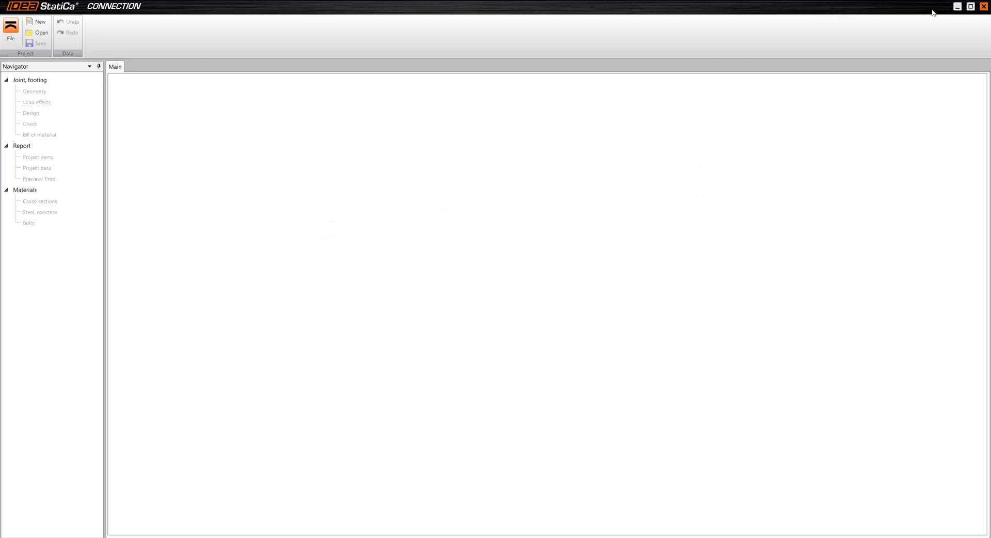
# Open the Bracing 01 project from the Desktop
pyautogui.click(42, 33)
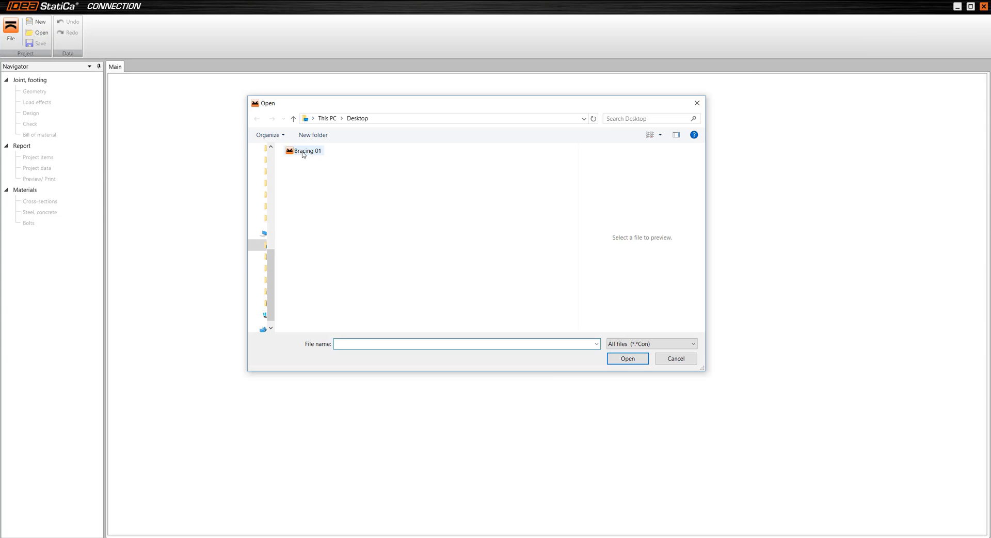
pyautogui.click(306, 150)
pyautogui.click(615, 358)
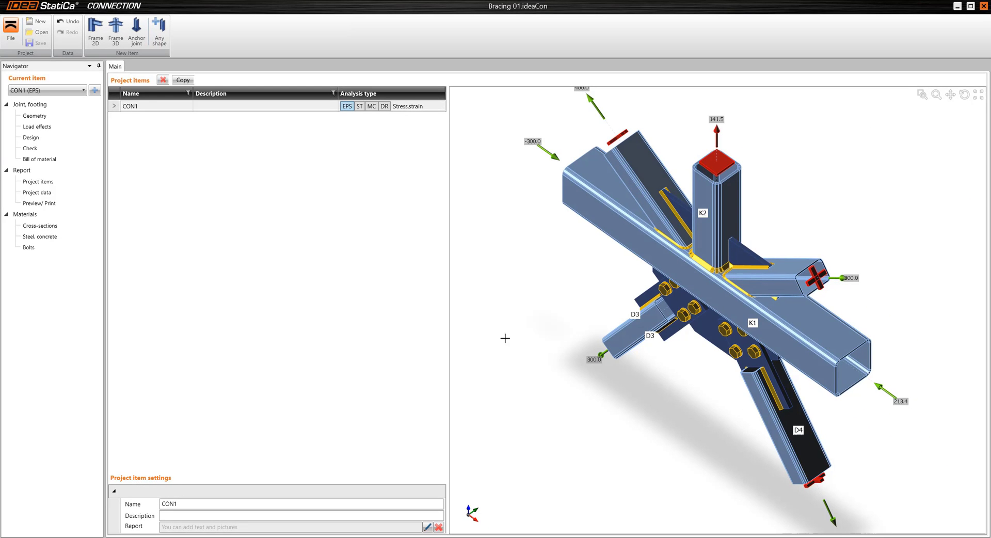
# In Geometry, inspect members K2, D1, D2 and D3 and switch to a front view
pyautogui.click(39, 118)
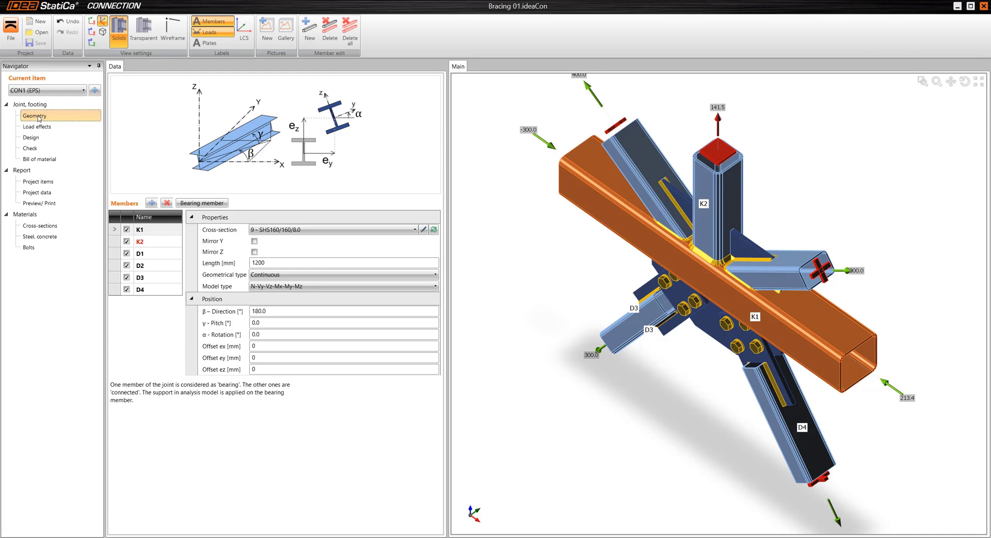
pyautogui.click(112, 241)
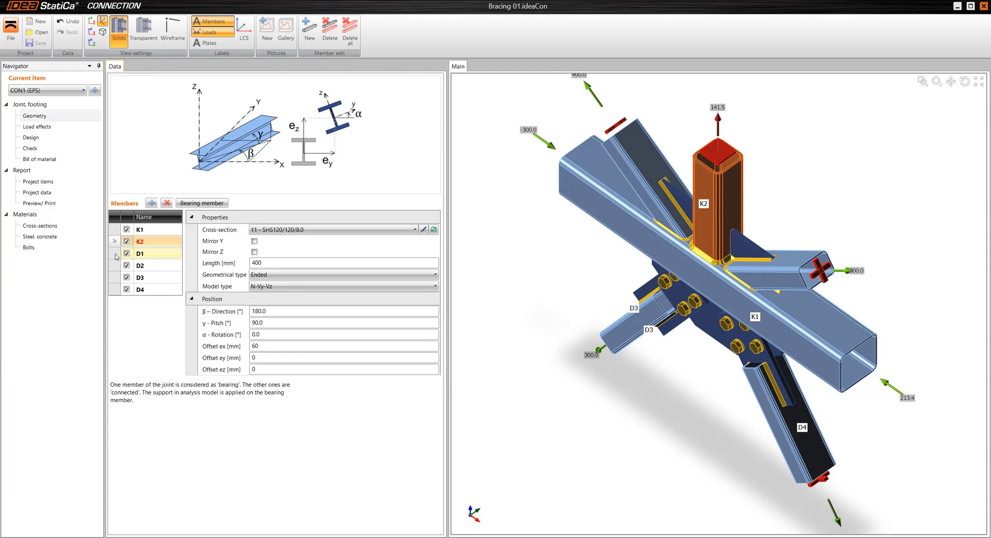
pyautogui.click(116, 254)
pyautogui.click(116, 265)
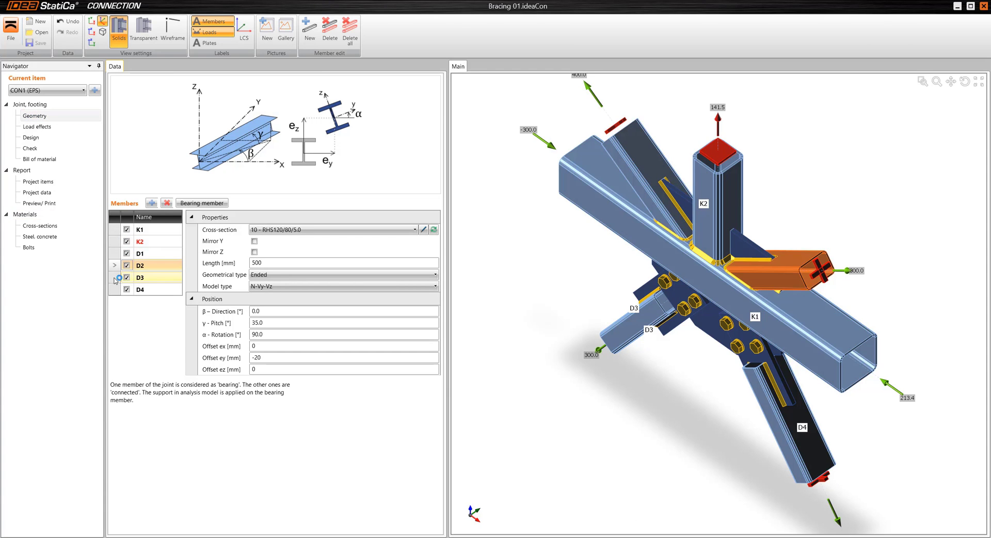
pyautogui.click(116, 278)
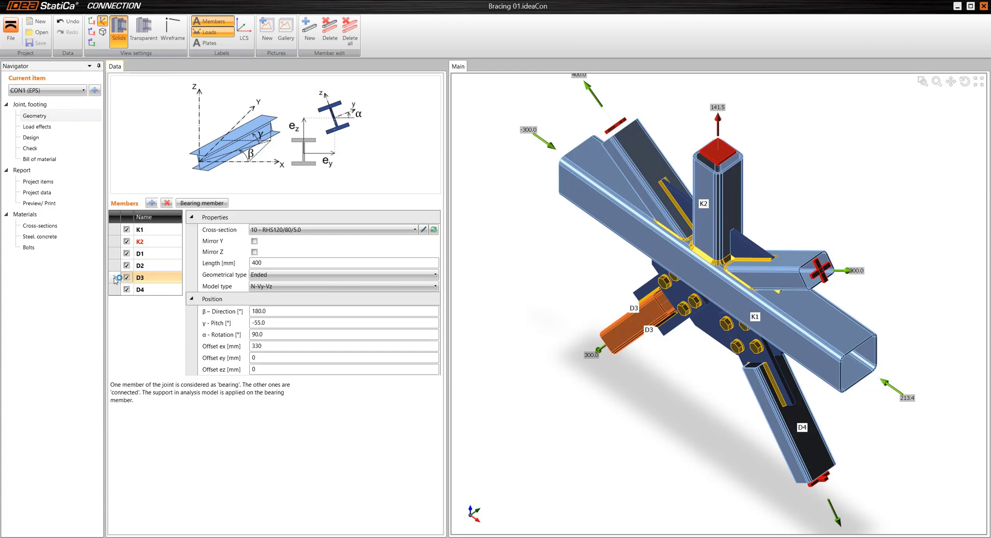
pyautogui.click(115, 241)
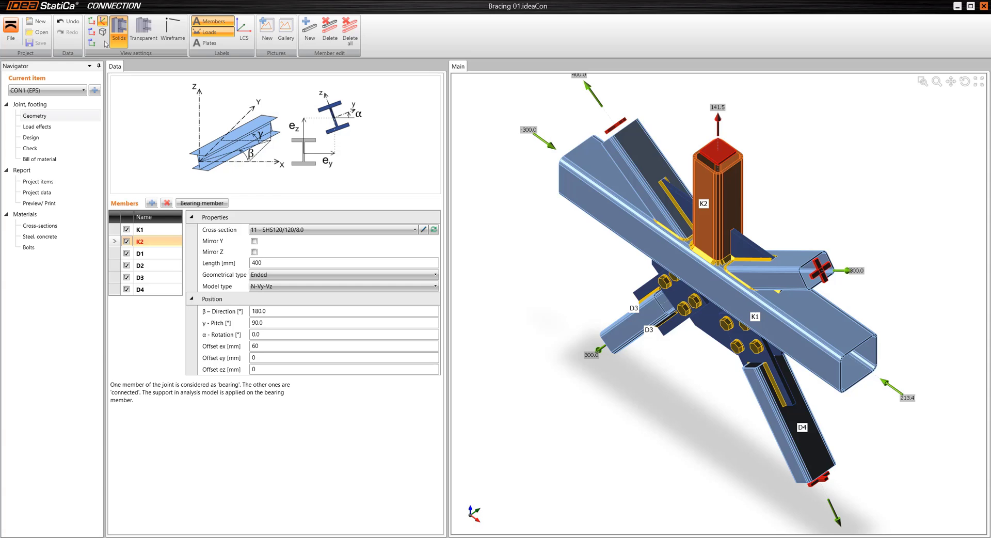
pyautogui.click(92, 32)
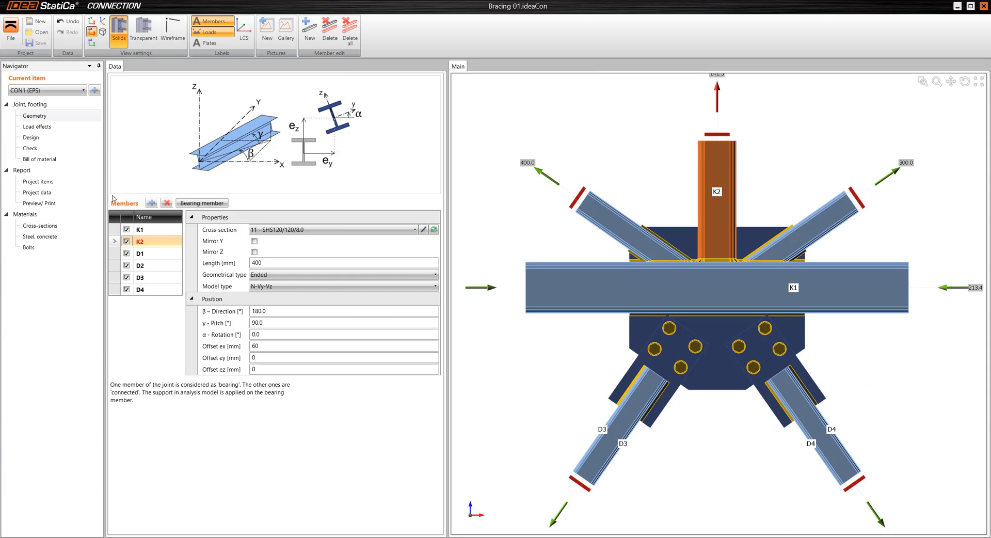
# Set brace D1's γ pitch to 50° and its ey offset to -70 mm
pyautogui.click(116, 254)
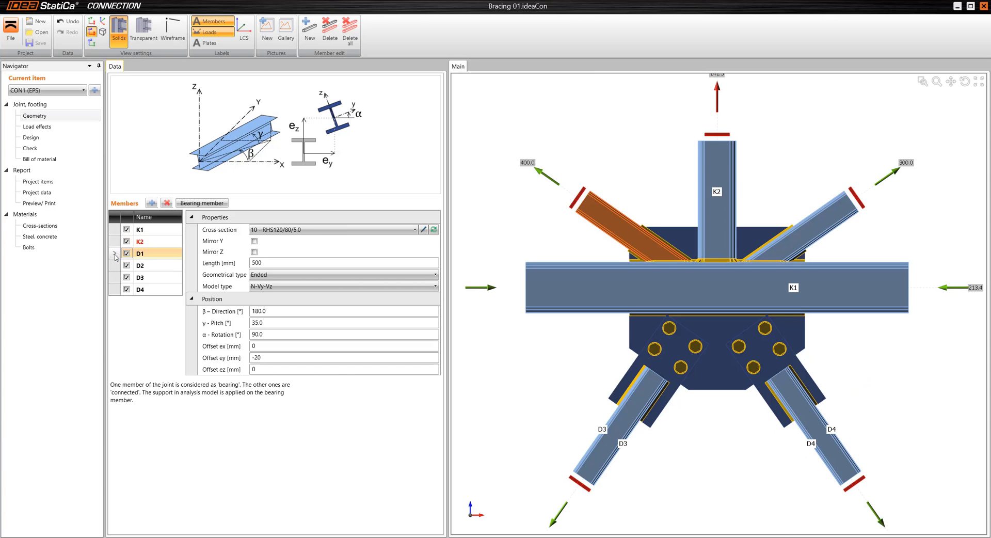
pyautogui.click(266, 323)
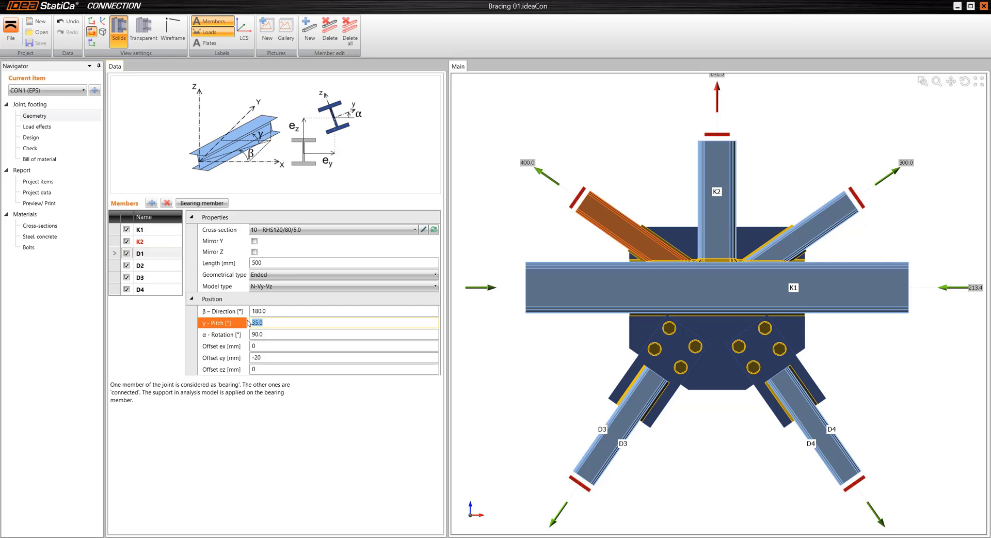
pyautogui.write('50')
pyautogui.press('Tab')
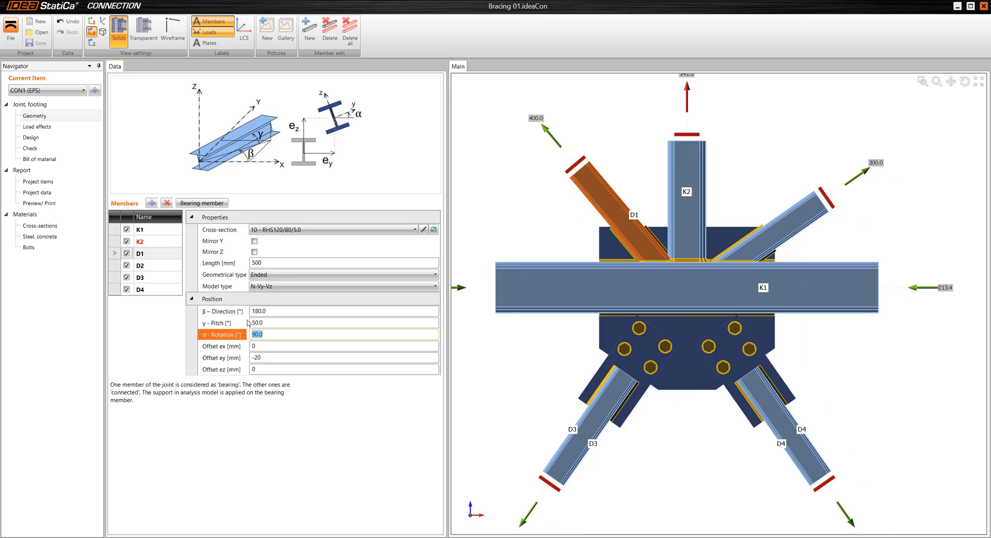
pyautogui.click(247, 357)
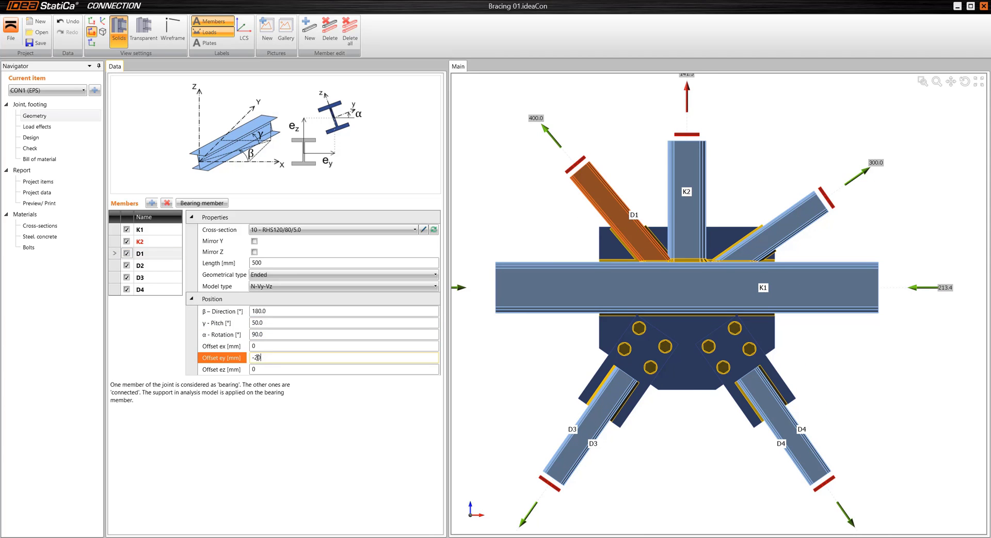
pyautogui.write('-70')
pyautogui.press('Tab')
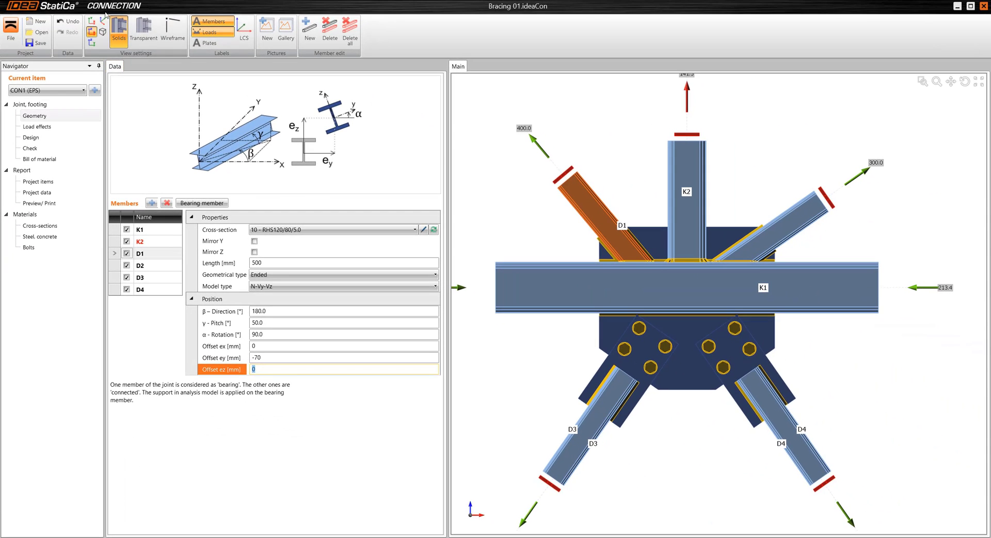
pyautogui.click(103, 22)
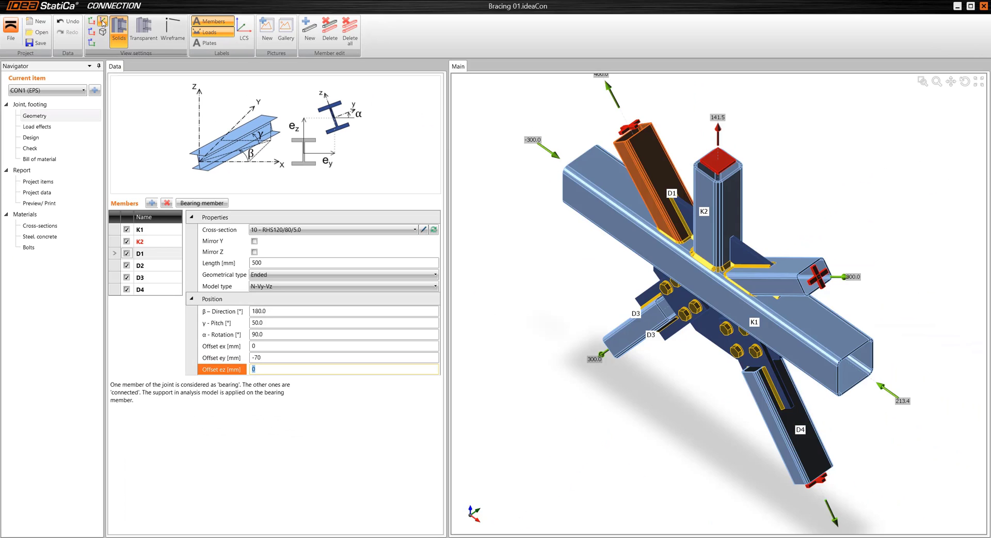
# Add member M9 with -90° direction, 0° pitch, 0 rotation and 0 mm ex offset
pyautogui.click(151, 202)
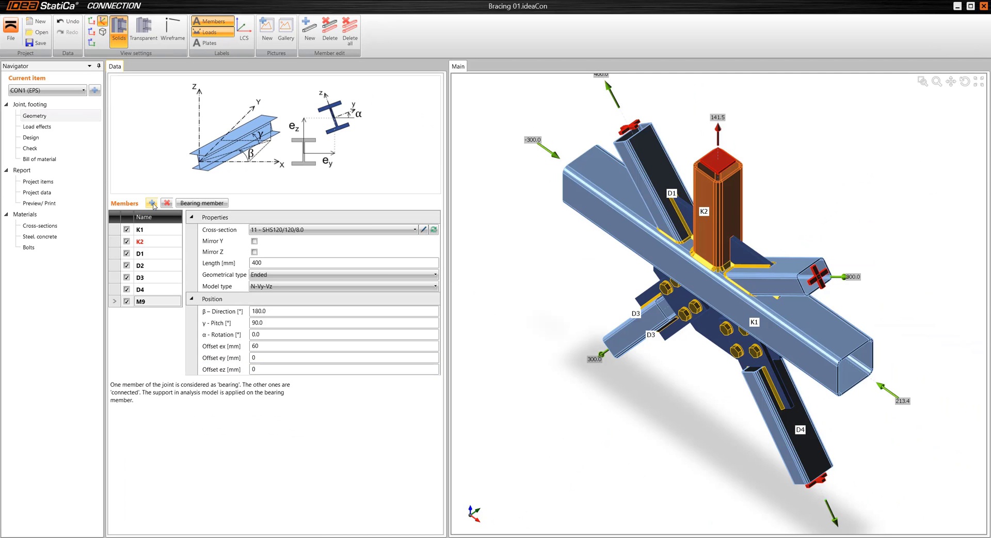
pyautogui.click(235, 310)
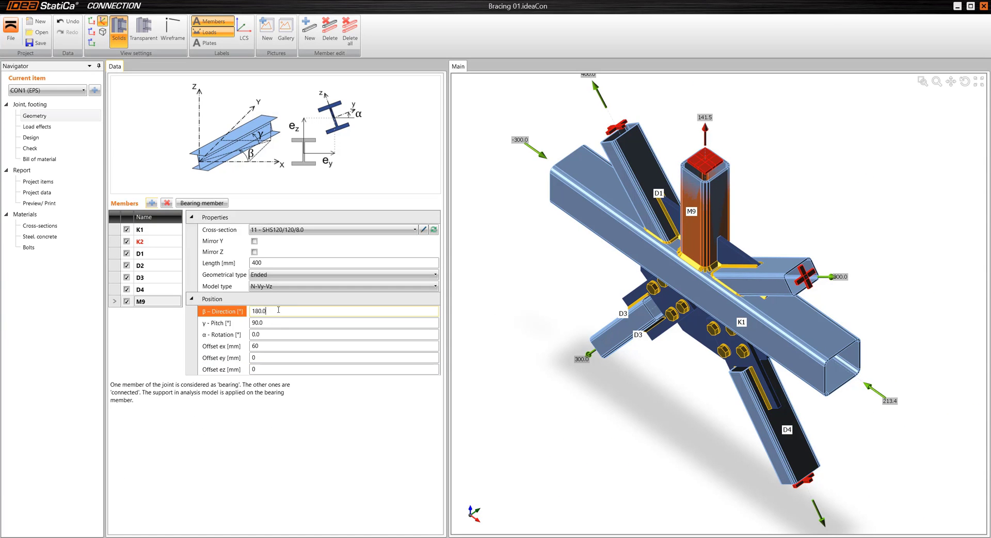
pyautogui.write('-90')
pyautogui.press('Tab')
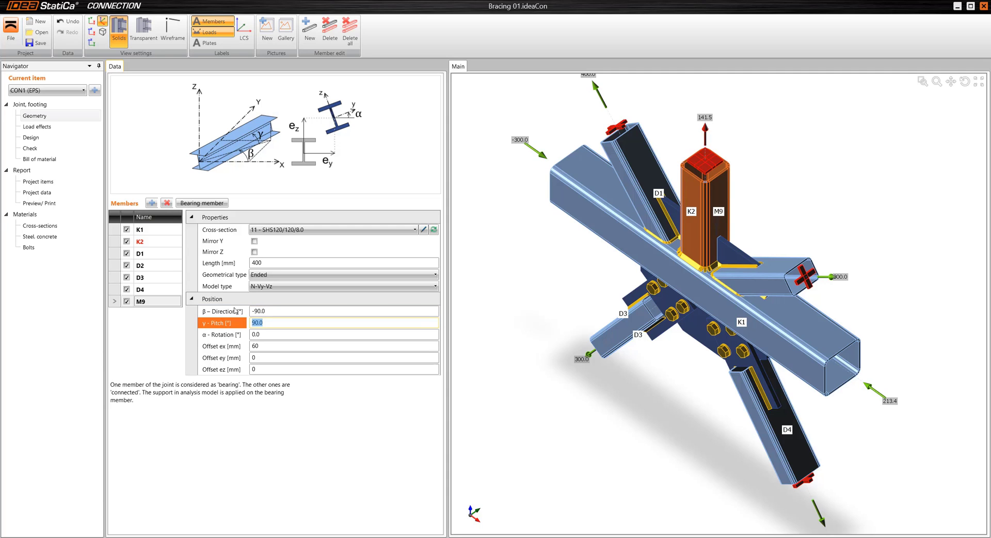
pyautogui.write('0')
pyautogui.press('Tab')
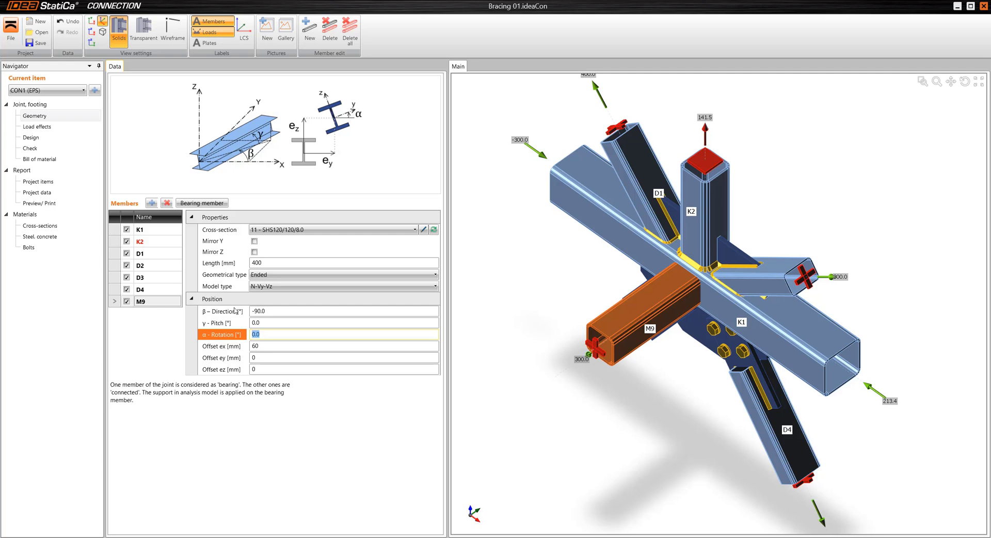
pyautogui.press('Tab')
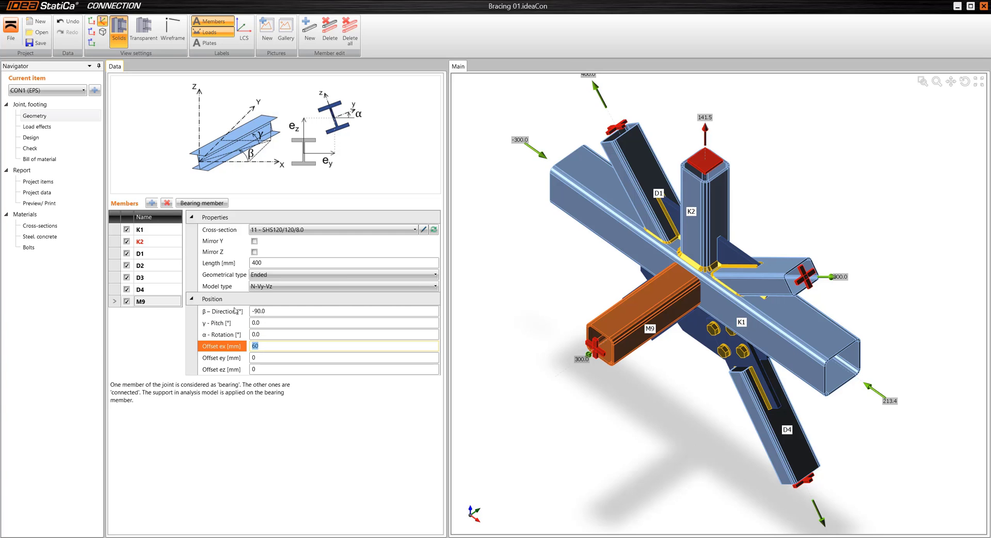
pyautogui.write('0')
pyautogui.press('Tab')
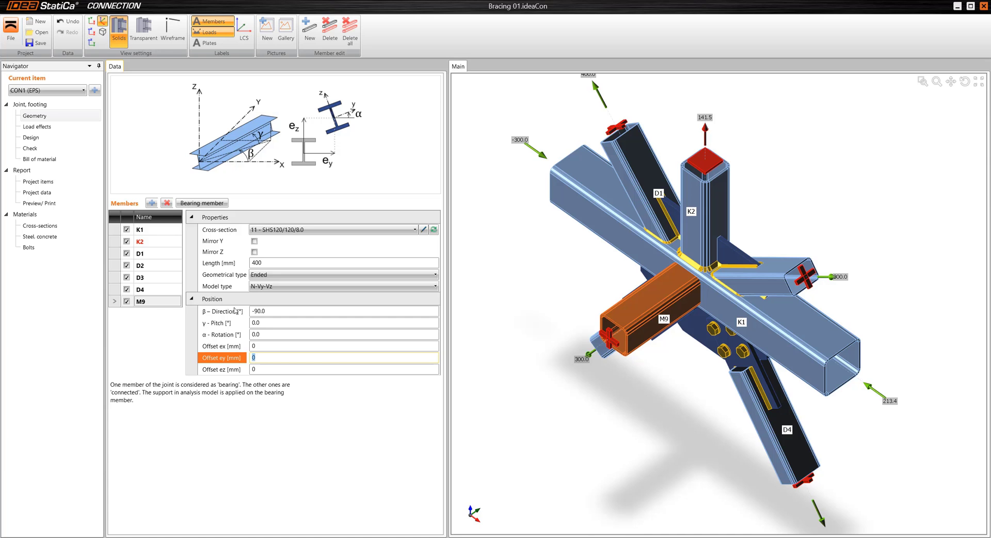
pyautogui.click(244, 405)
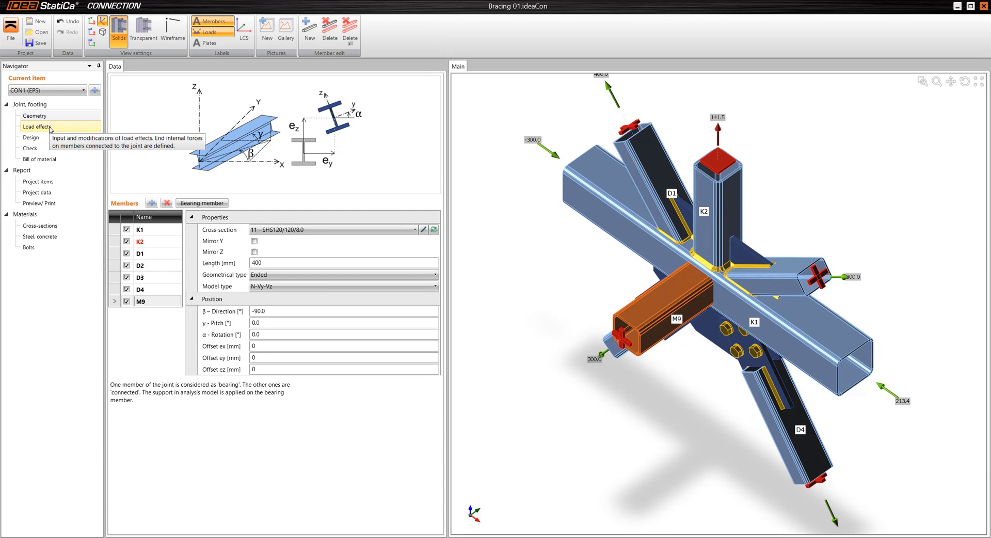
# Give member M9 a 50 kN axial force N in load effect LE1
pyautogui.click(50, 128)
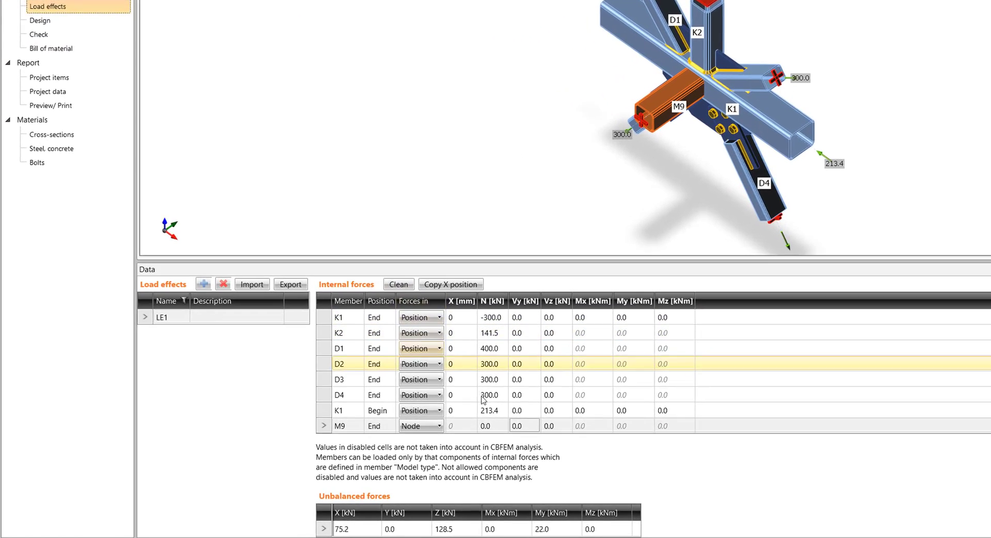
pyautogui.click(497, 426)
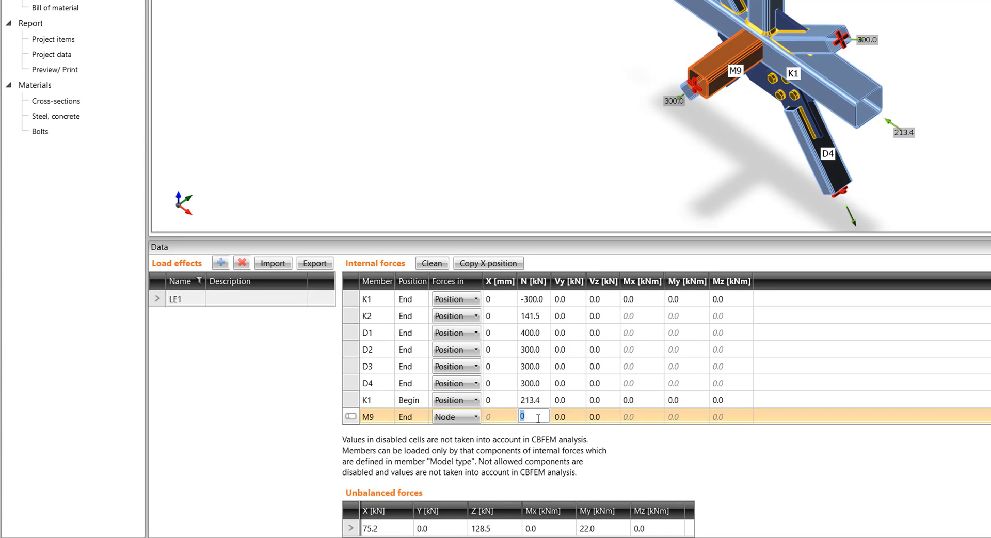
pyautogui.write('50')
pyautogui.press('Tab')
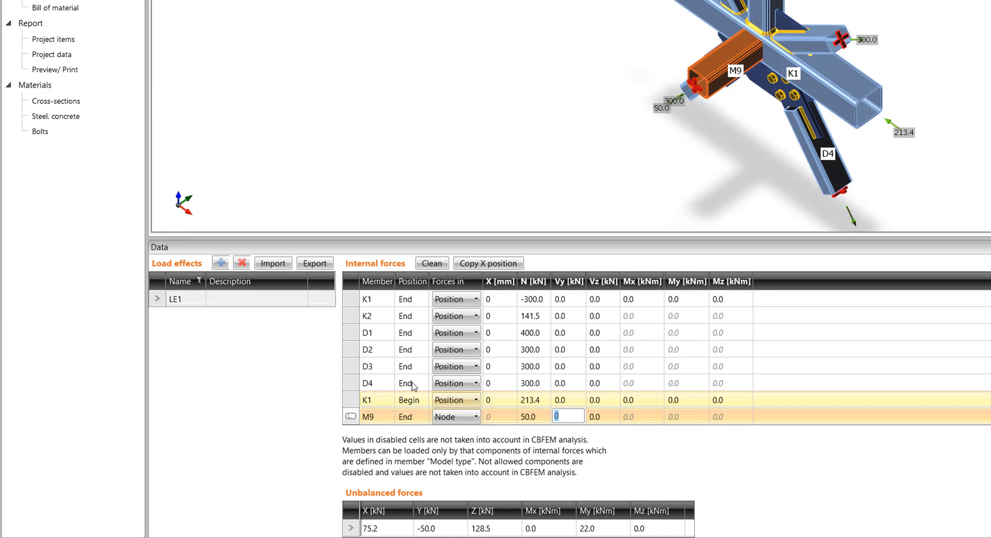
# Add load effect LE2 with a 20 kN axial force on M9, then open Design
pyautogui.click(221, 263)
pyautogui.click(531, 416)
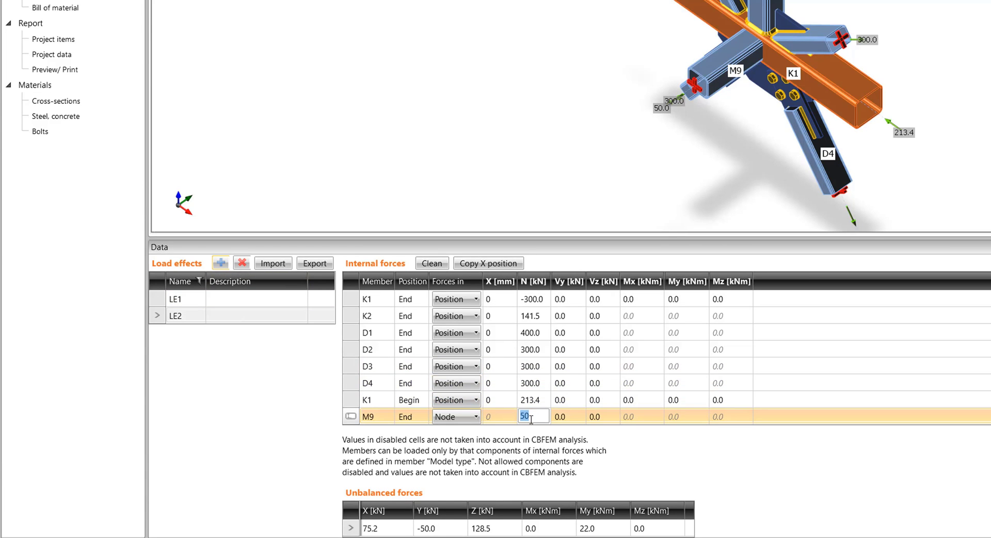
pyautogui.write('20')
pyautogui.press('Tab')
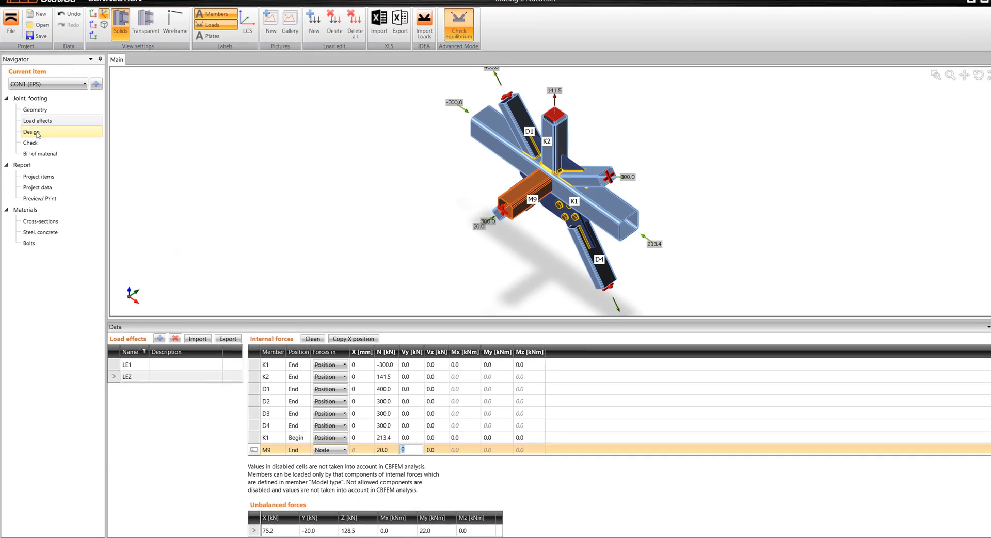
pyautogui.click(36, 134)
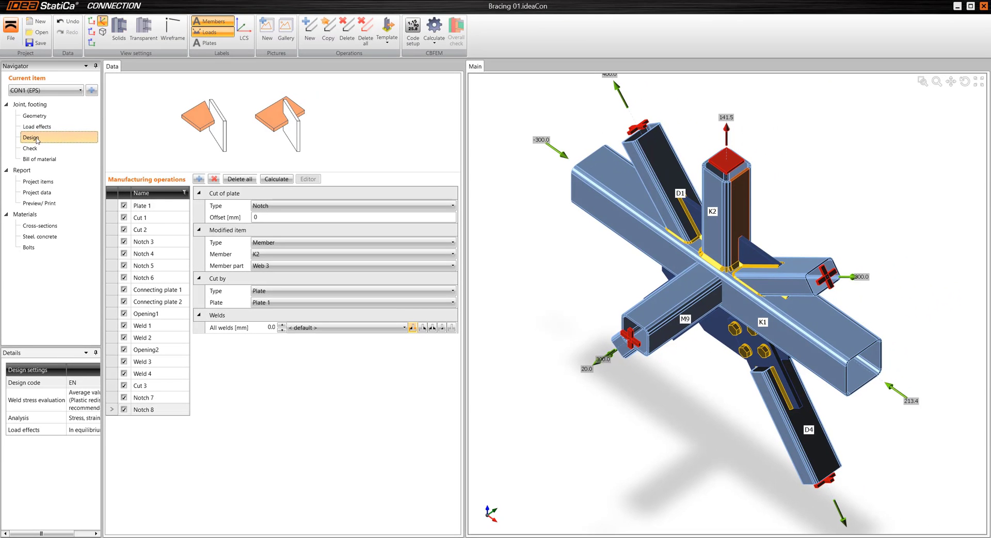
# Add a cut-by-member manufacturing operation that trims M9 against K1
pyautogui.click(198, 179)
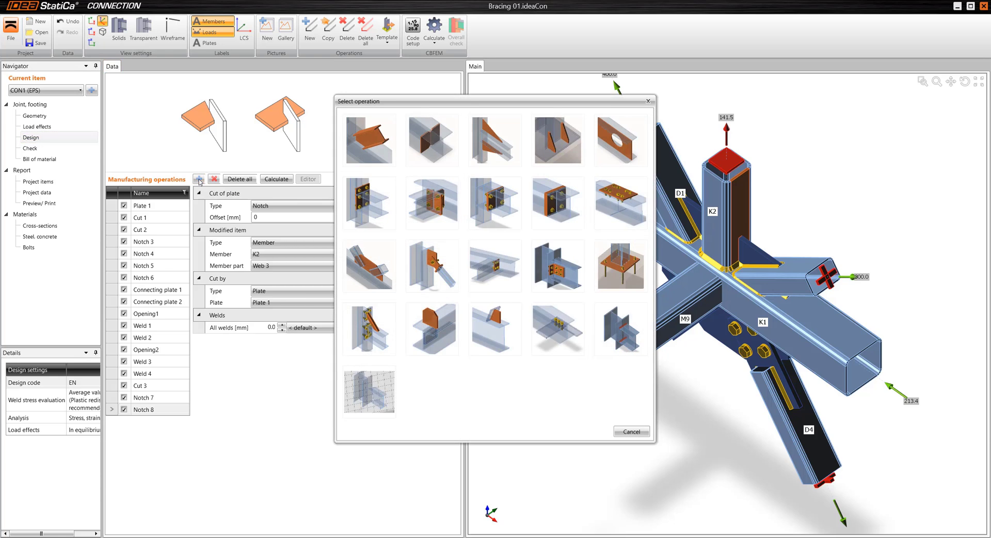
pyautogui.click(369, 142)
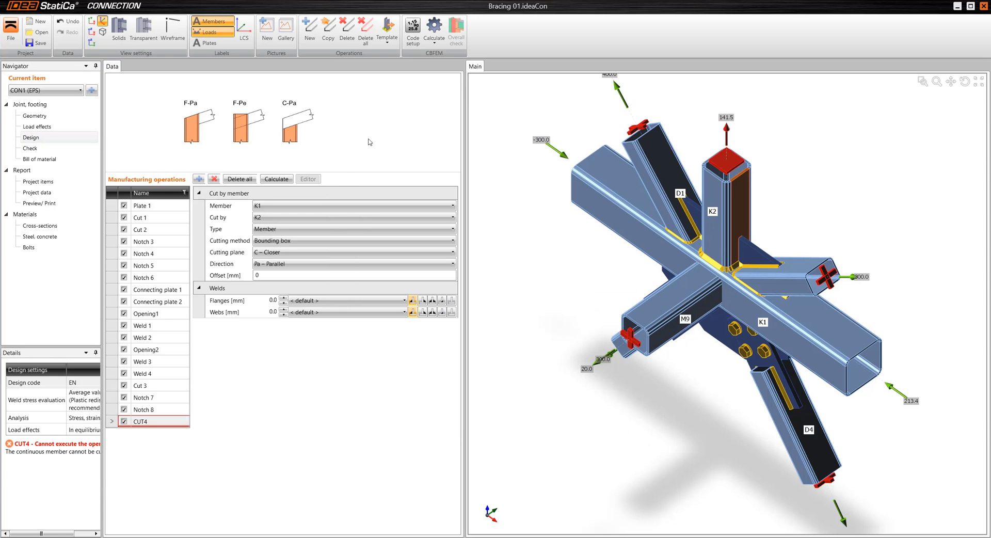
pyautogui.click(335, 207)
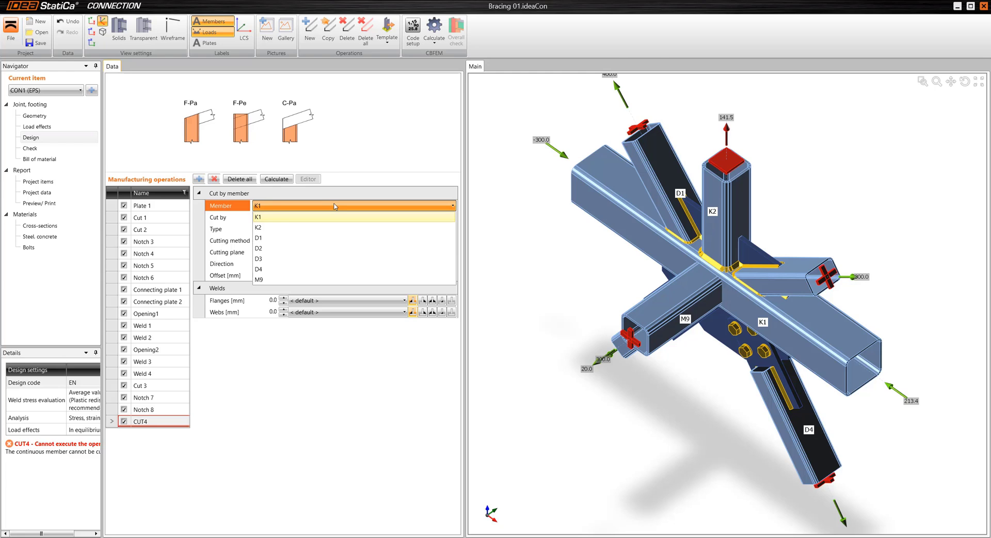
pyautogui.click(318, 279)
pyautogui.click(308, 218)
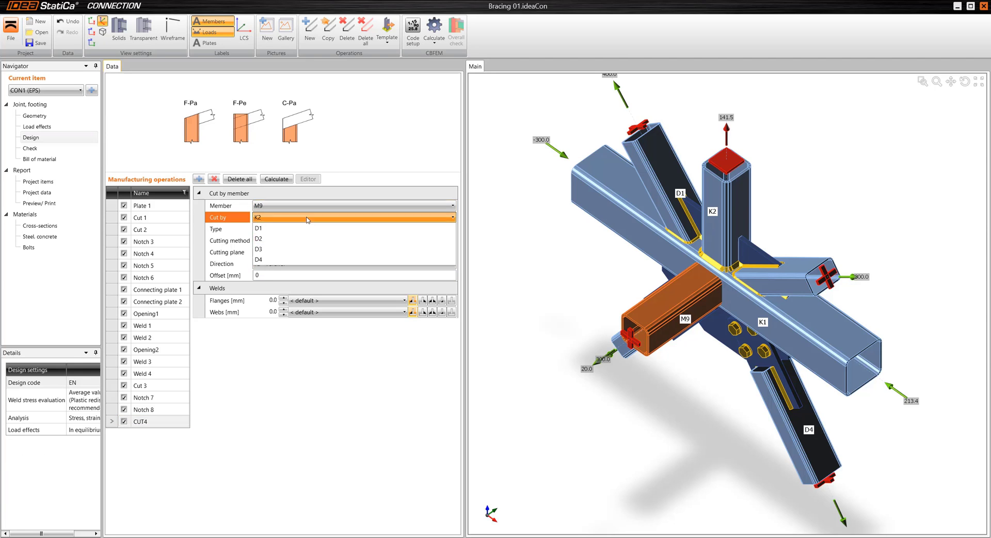
pyautogui.click(305, 230)
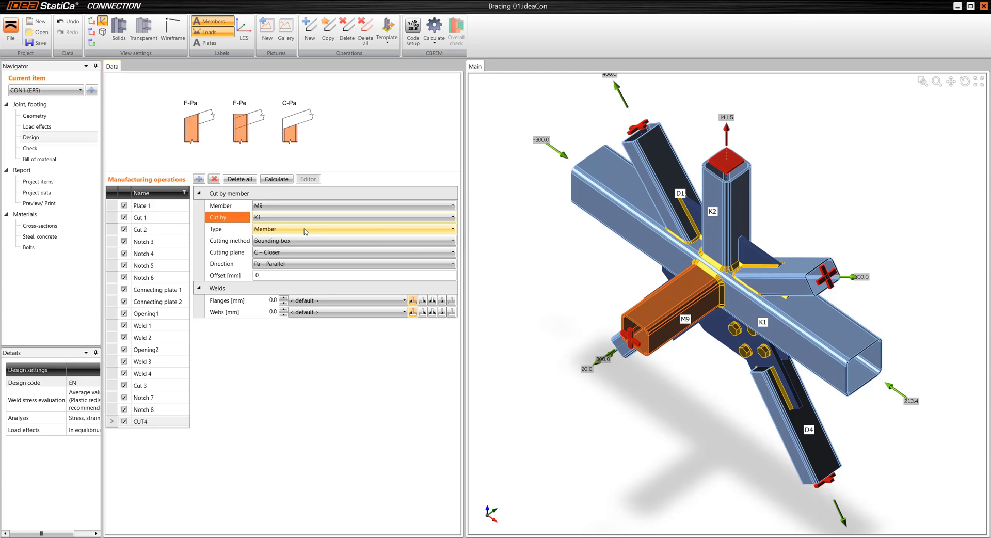
# Calculate the joint on Overall check; all checks pass, with welds at 95.5% and bolts at 74.3%
pyautogui.click(31, 148)
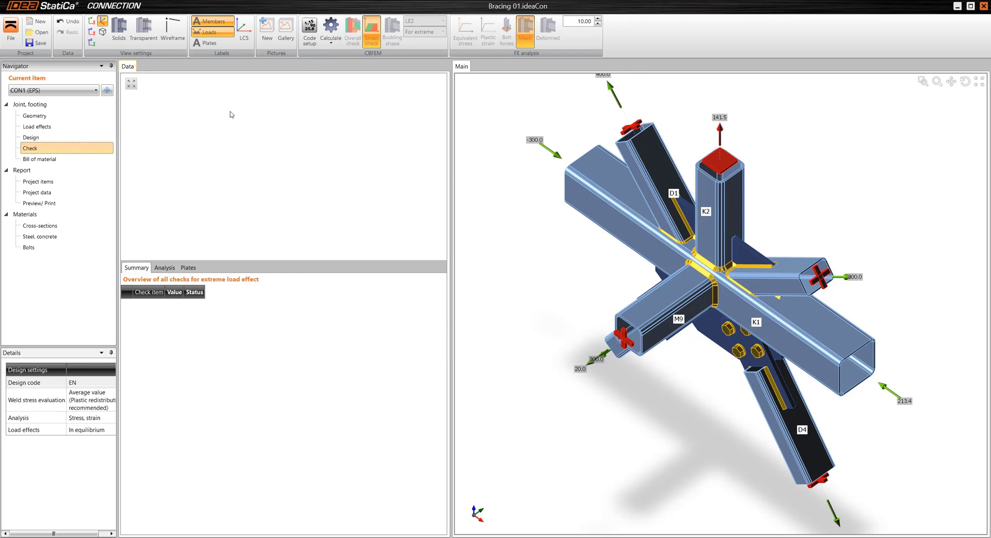
pyautogui.click(330, 26)
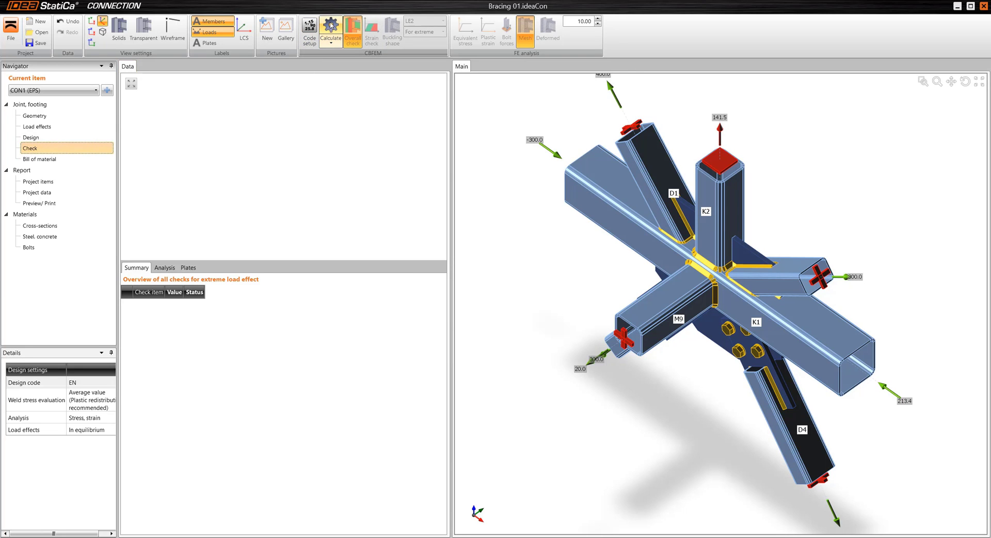
pyautogui.click(331, 24)
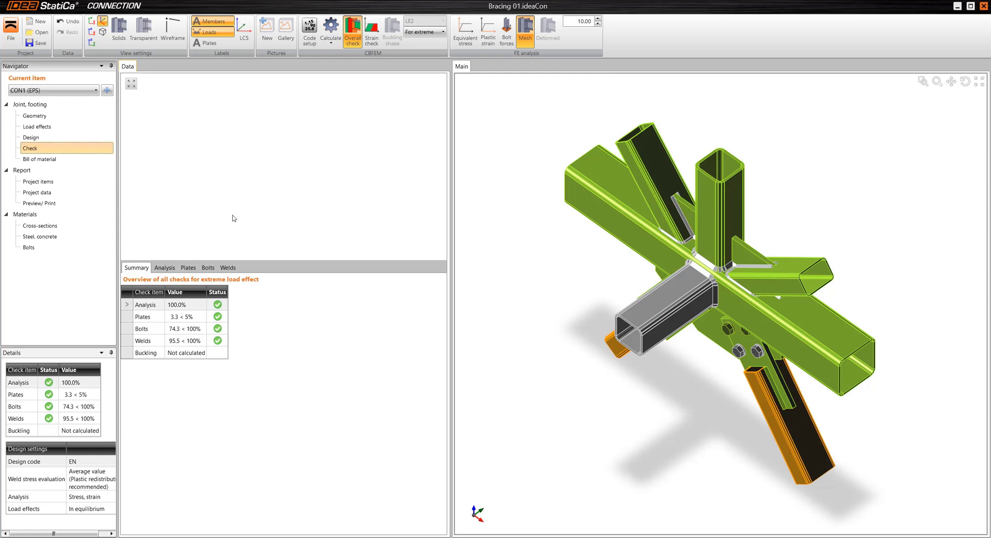
# Review the plate, bolt and weld check result tables
pyautogui.click(188, 268)
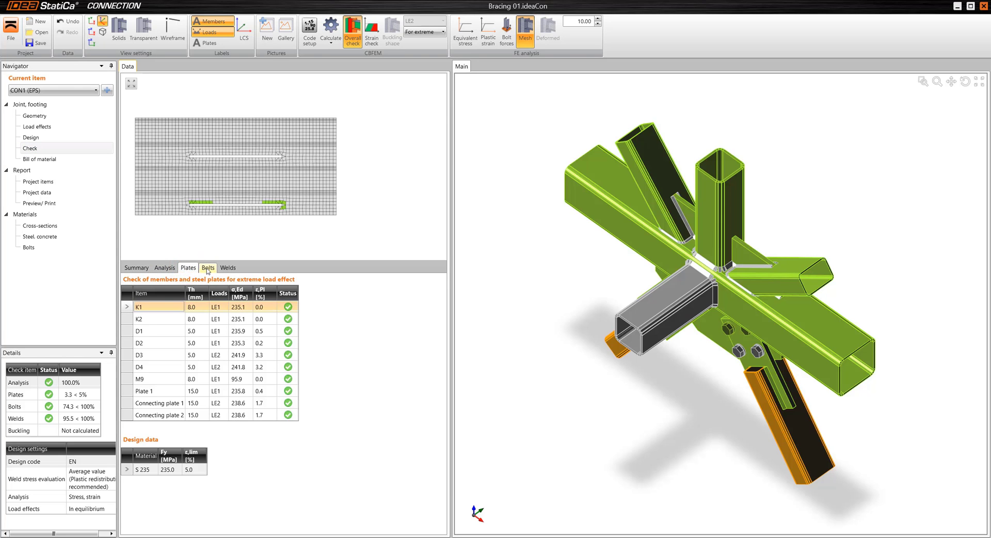
pyautogui.click(208, 268)
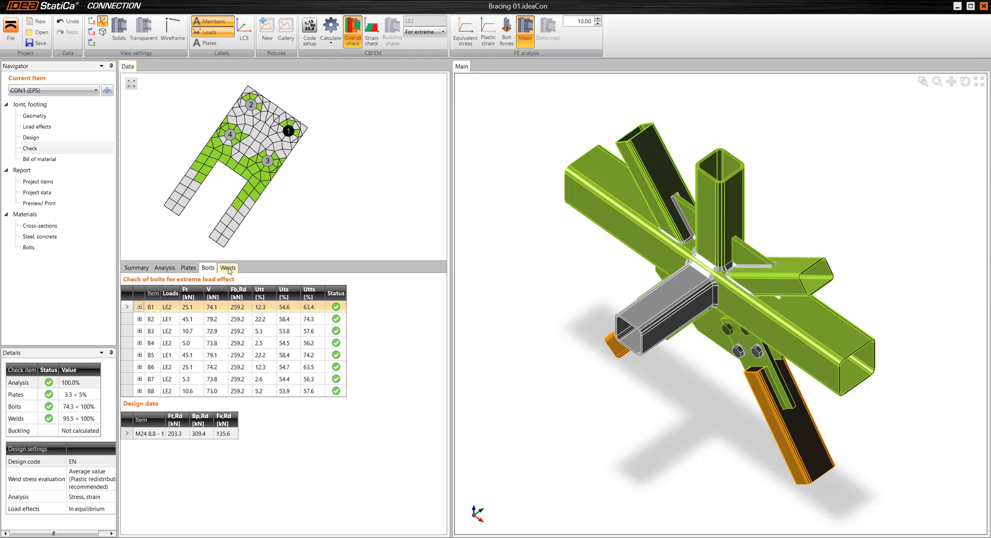
pyautogui.click(228, 268)
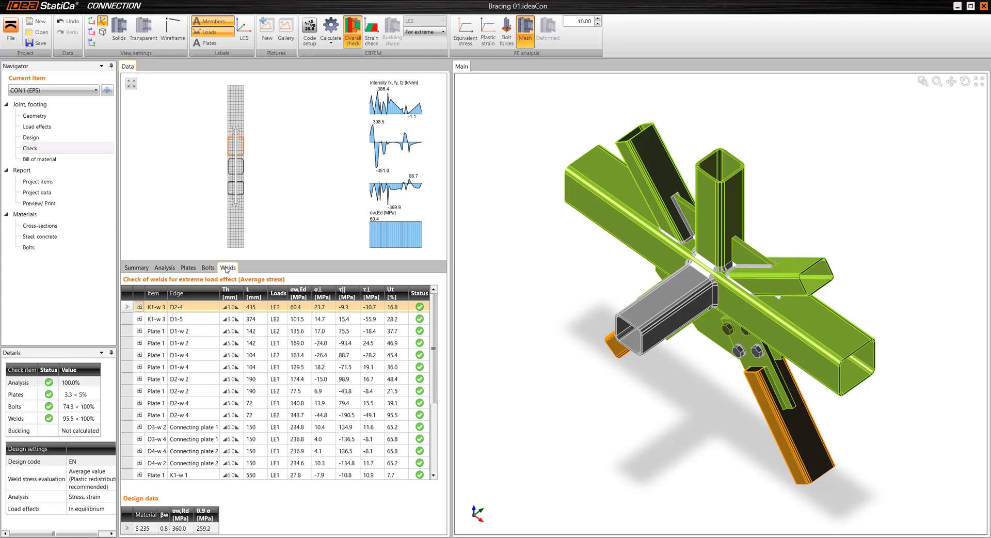
# Show the strain check, equivalent stress and plastic strain plots, then the bill of material
pyautogui.click(372, 34)
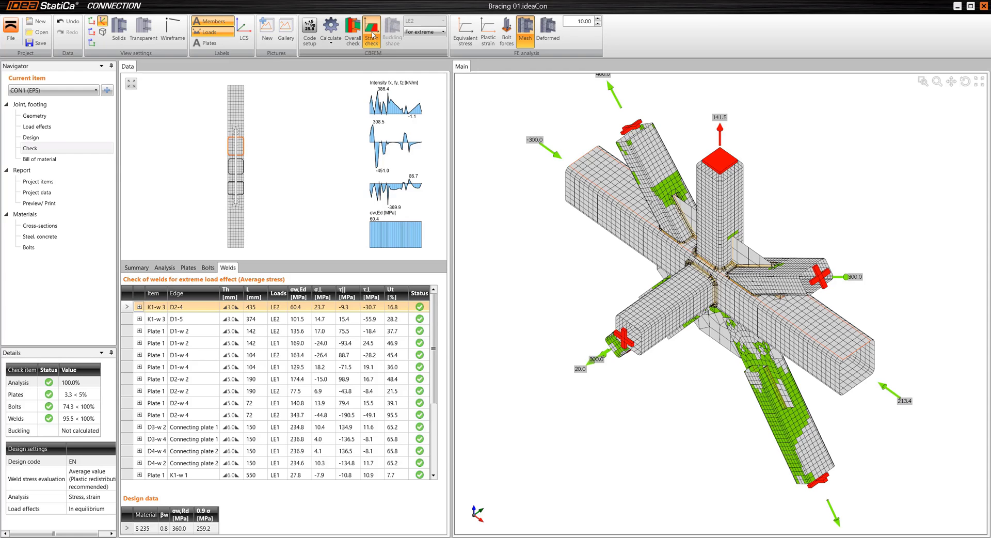
pyautogui.click(466, 35)
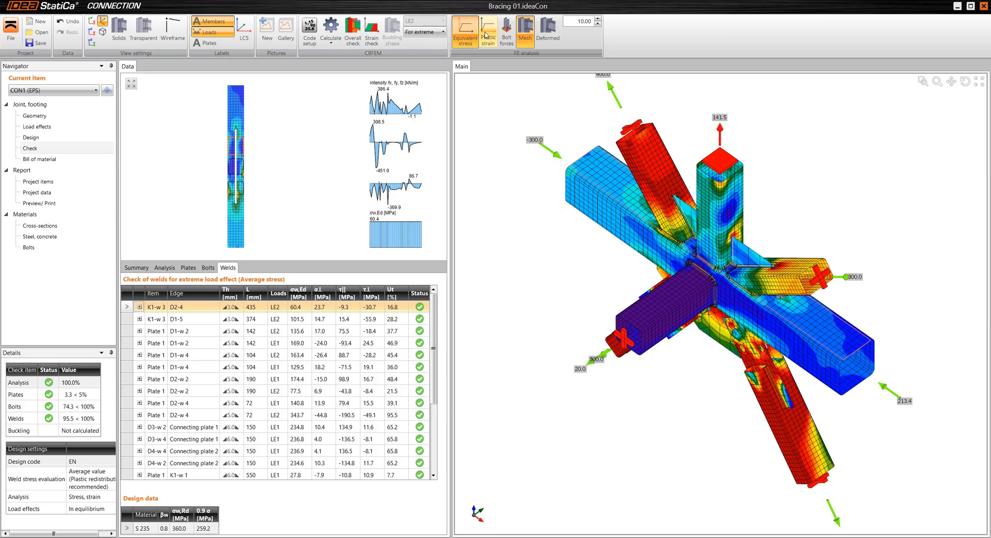
pyautogui.click(486, 35)
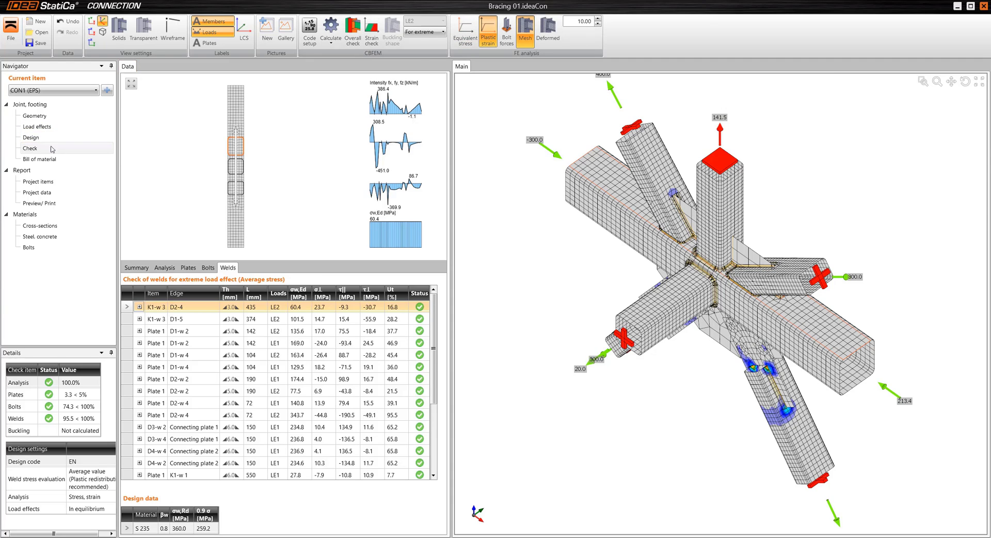
pyautogui.click(42, 163)
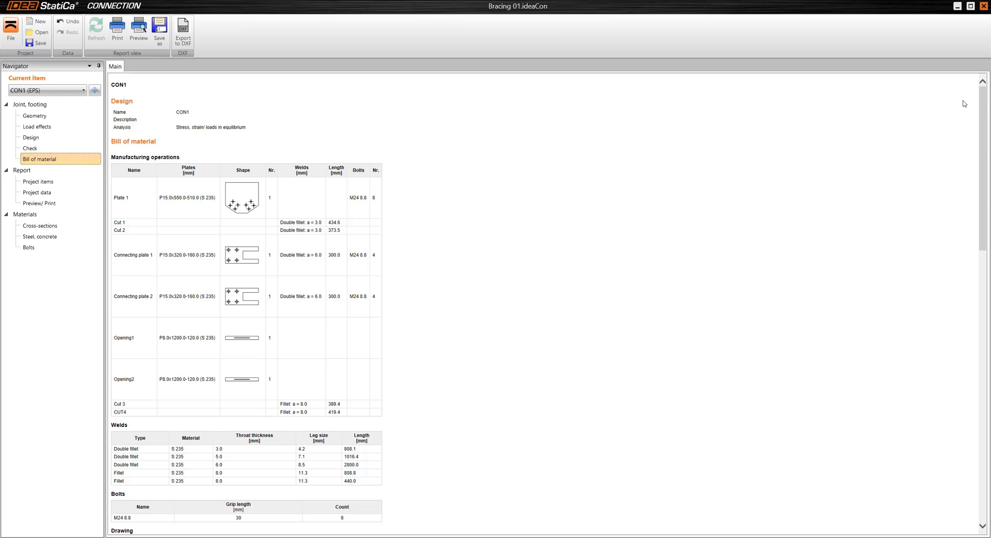
pyautogui.moveTo(981, 98)
pyautogui.mouseDown()
pyautogui.moveTo(982, 363)
pyautogui.moveTo(979, 82)
pyautogui.mouseUp()
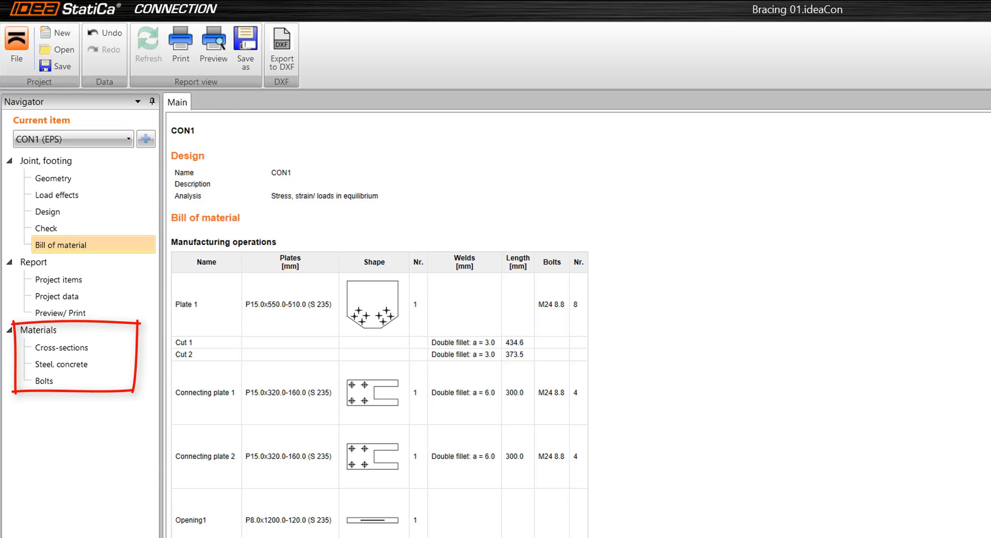
# Go back to CON1's Geometry view with its members list and 3D model
pyautogui.click(56, 179)
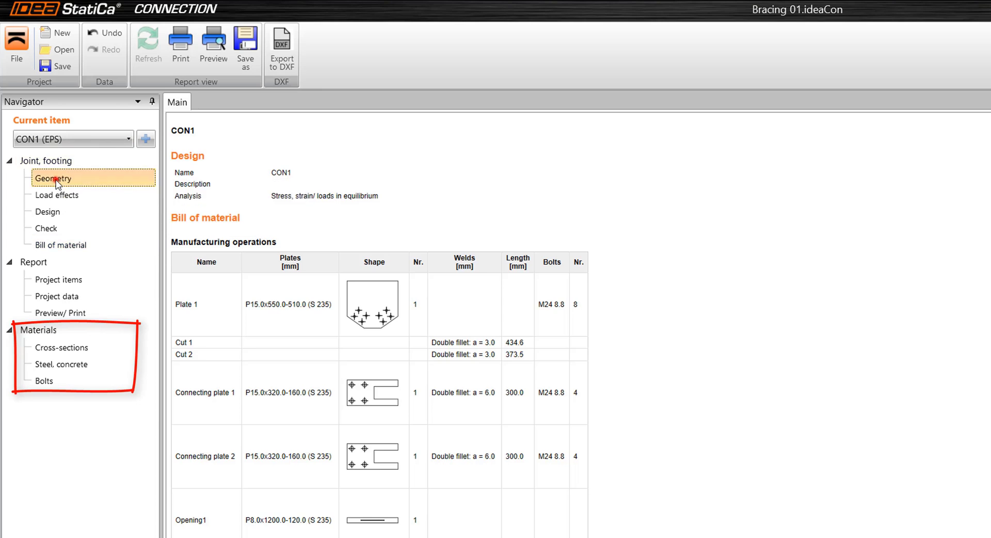